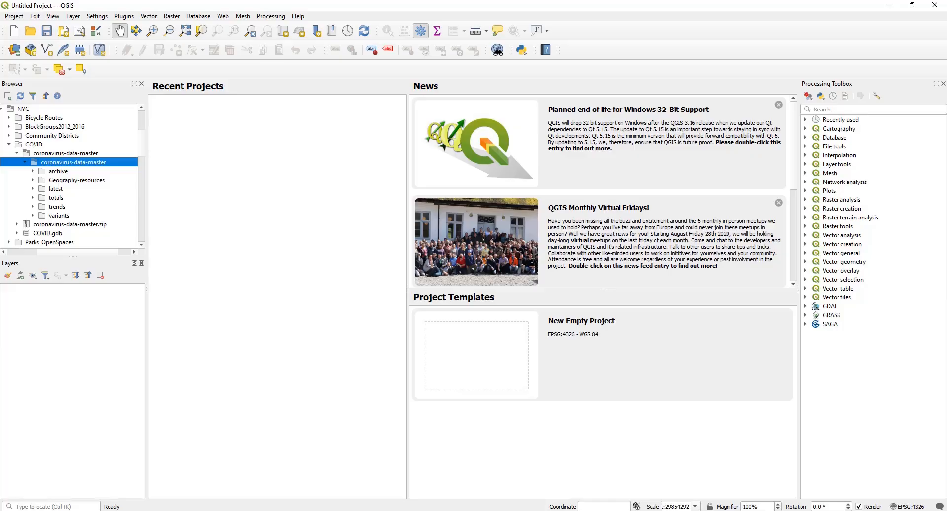
Switch to Firefox and bring up the nychealth/coronavirus-data repository page on GitHub.
mouse_move(447, 510)
left_click(446, 488)
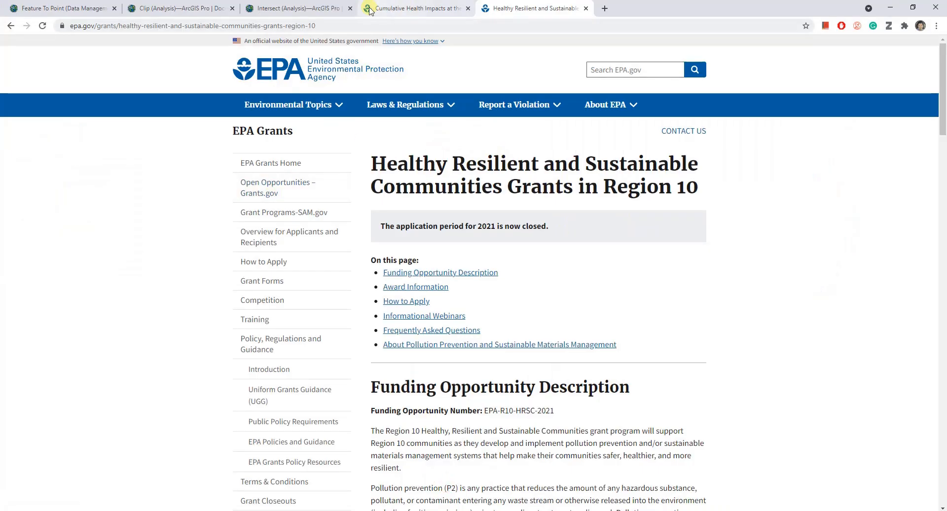
key("alt+Tab")
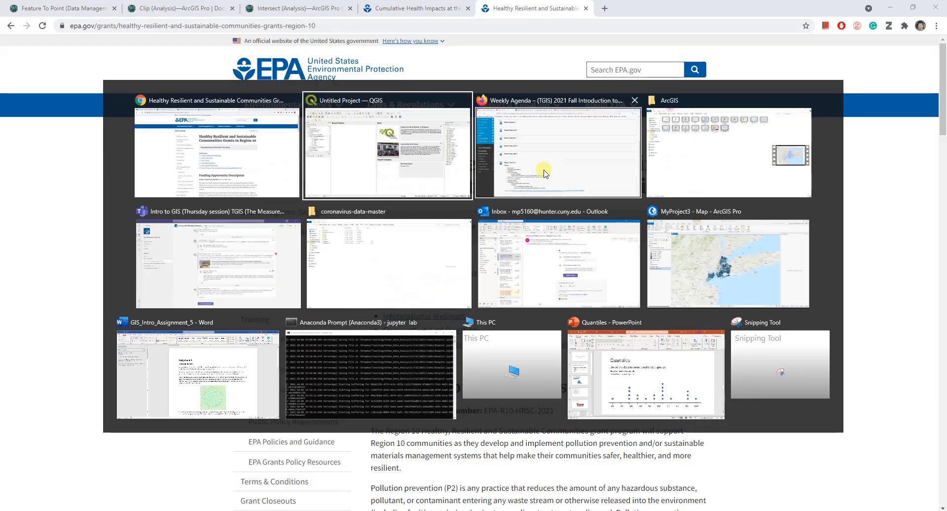
left_click(545, 173)
left_click(387, 9)
left_click(476, 17)
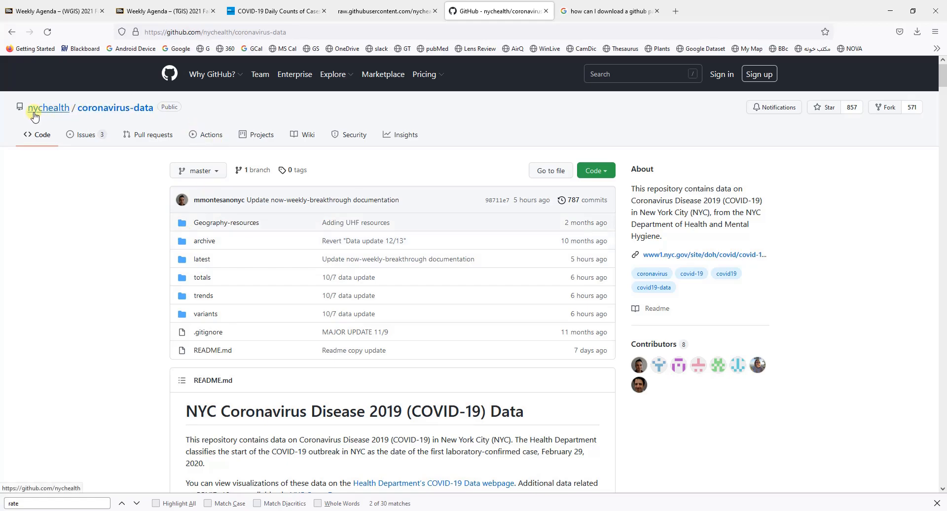
Examine the repository's web address, its data folders and its clone and ZIP download options.
left_click(206, 32)
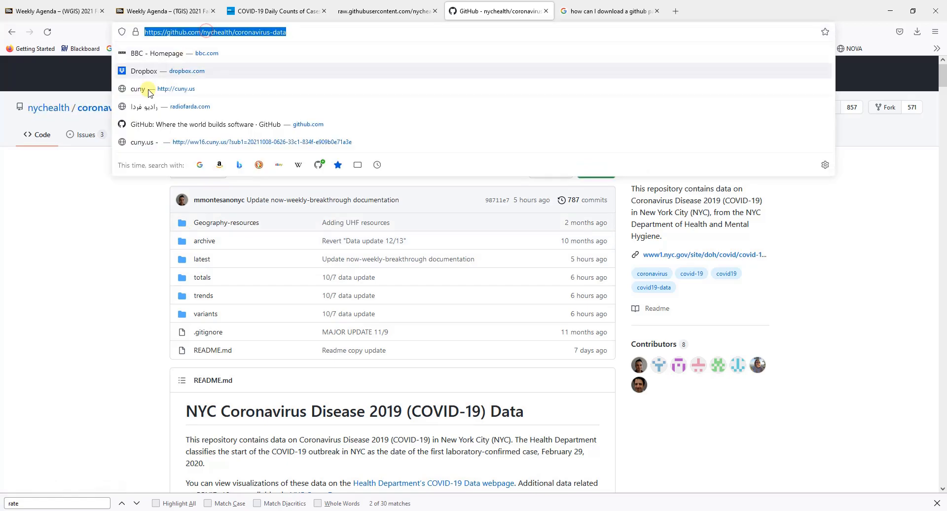
left_click(115, 222)
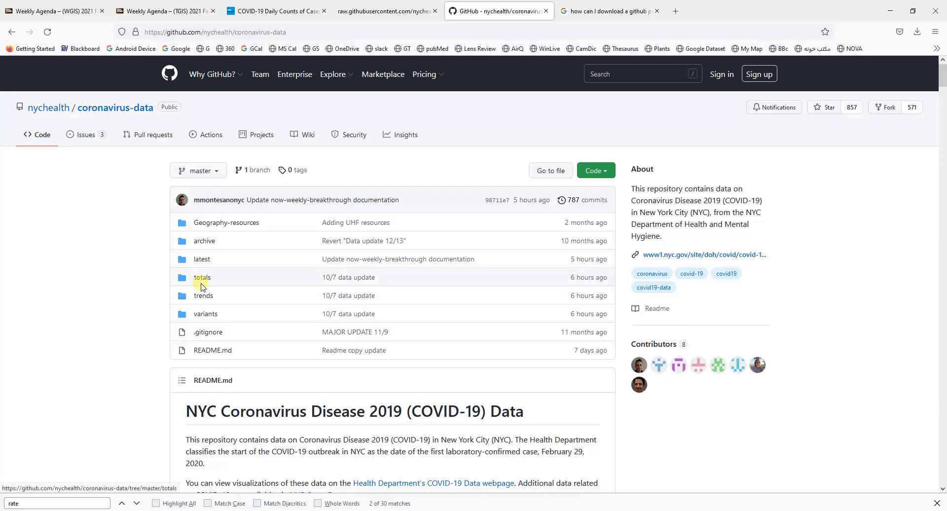
left_click(598, 171)
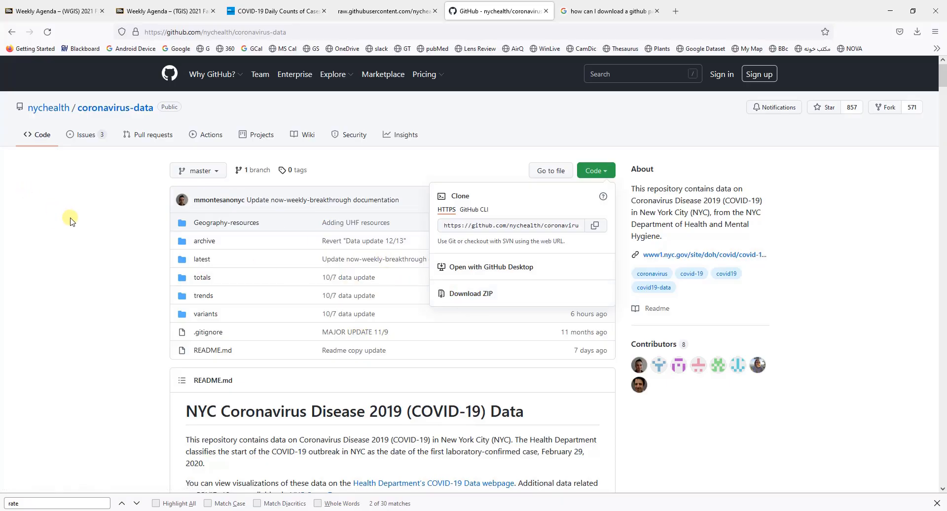
left_click(70, 221)
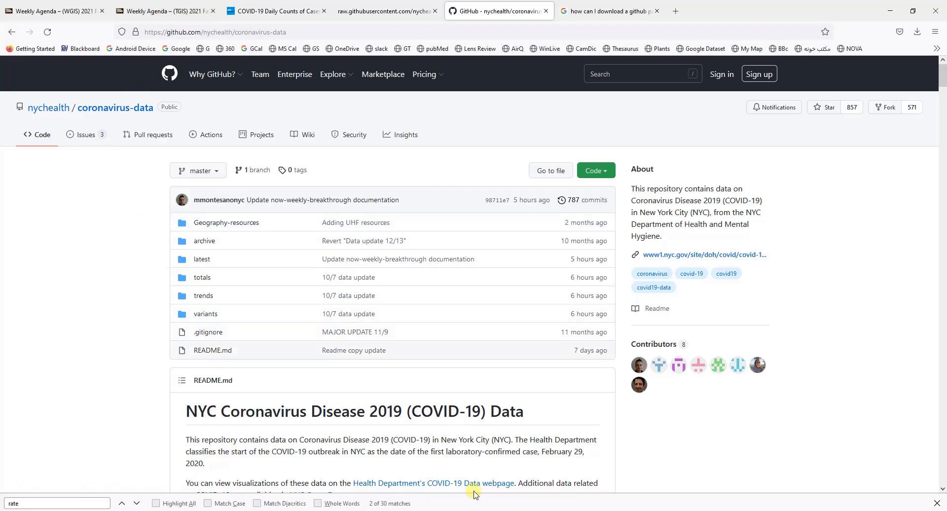
Switch back to QGIS and locate data-by-modzcta.csv in the totals folder of coronavirus-data-master, widening the file browser.
left_click(506, 510)
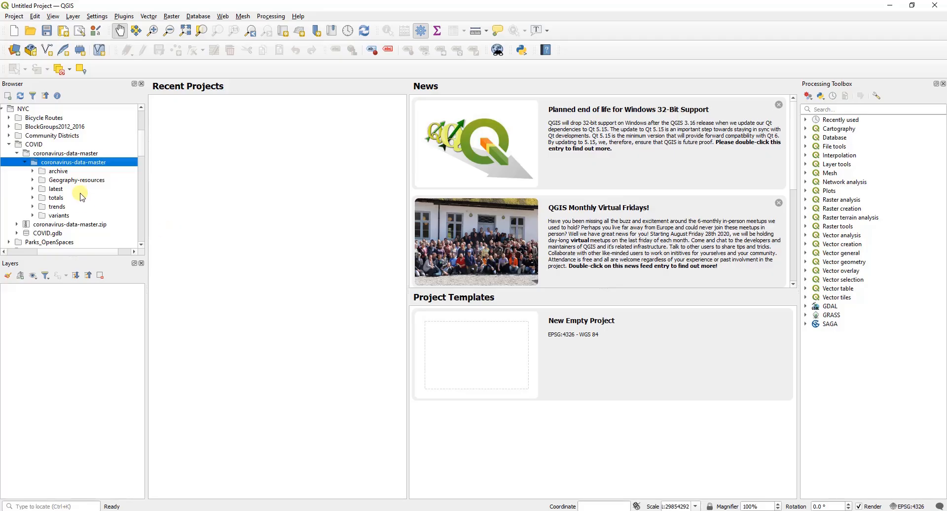
double_click(54, 198)
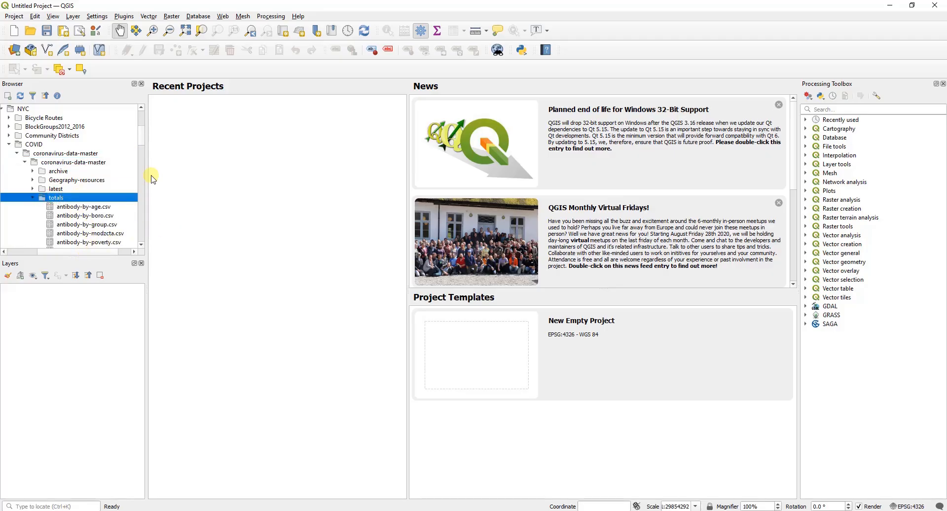
left_click_drag(147, 243, 174, 243)
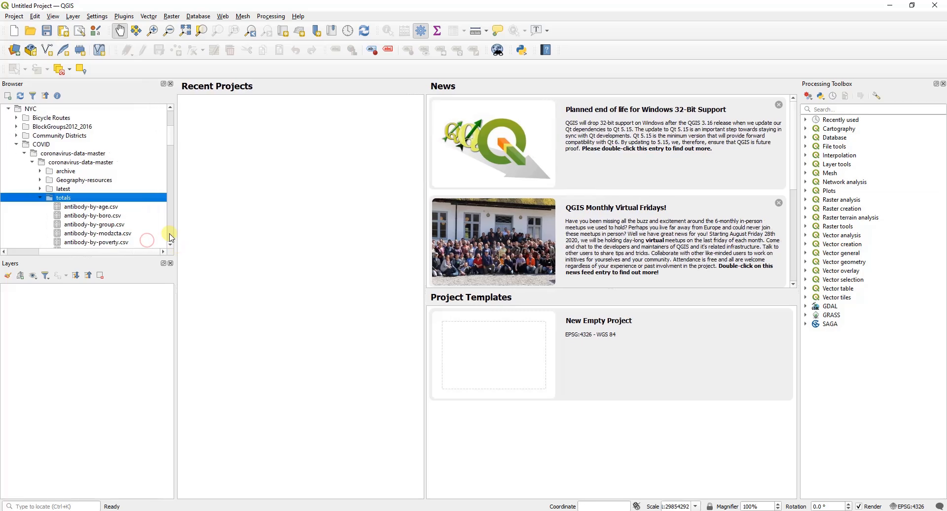
scroll(104, 208, "down", 1)
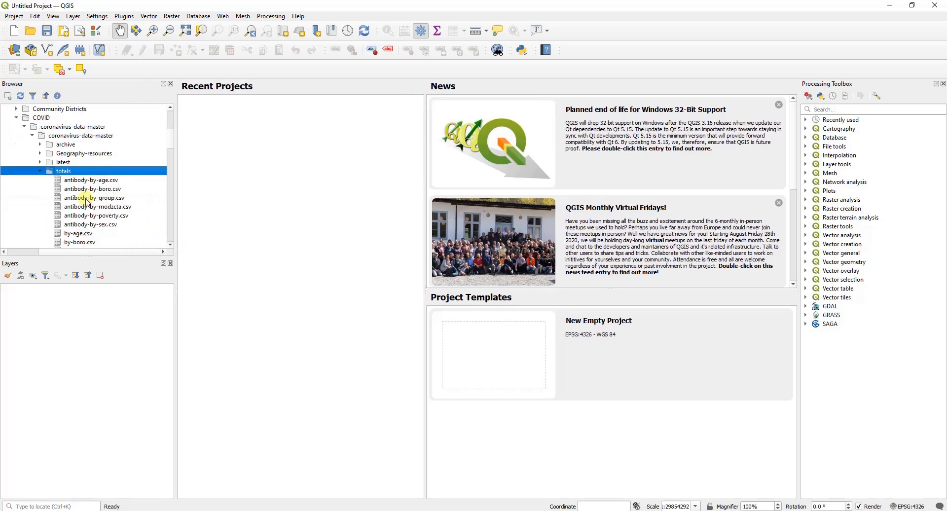
scroll(85, 207, "down", 3)
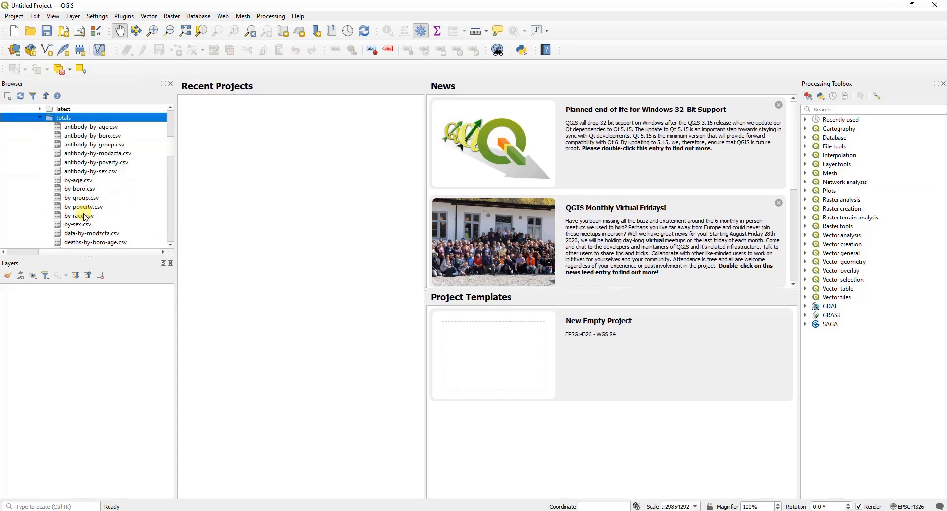
scroll(87, 222, "down", 1)
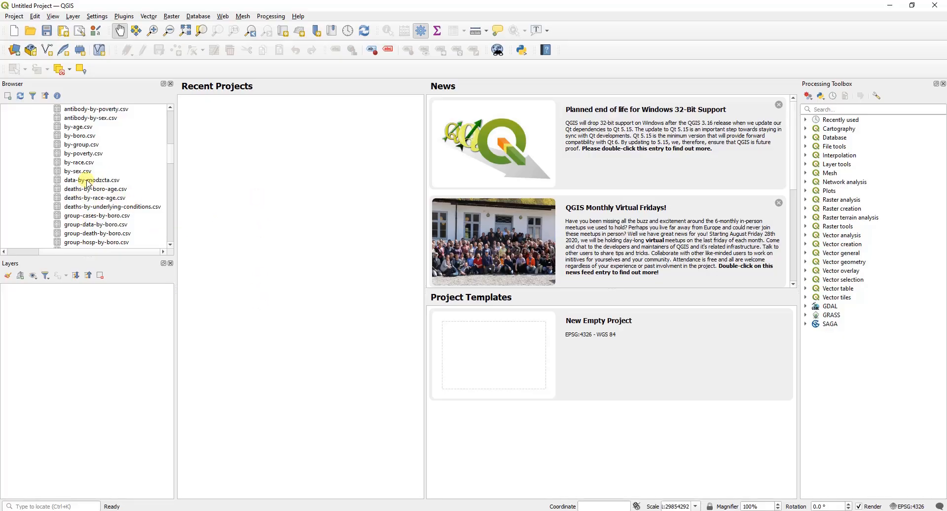
mouse_move(89, 183)
left_mouse_down()
mouse_move(100, 299)
mouse_move(90, 181)
left_mouse_up()
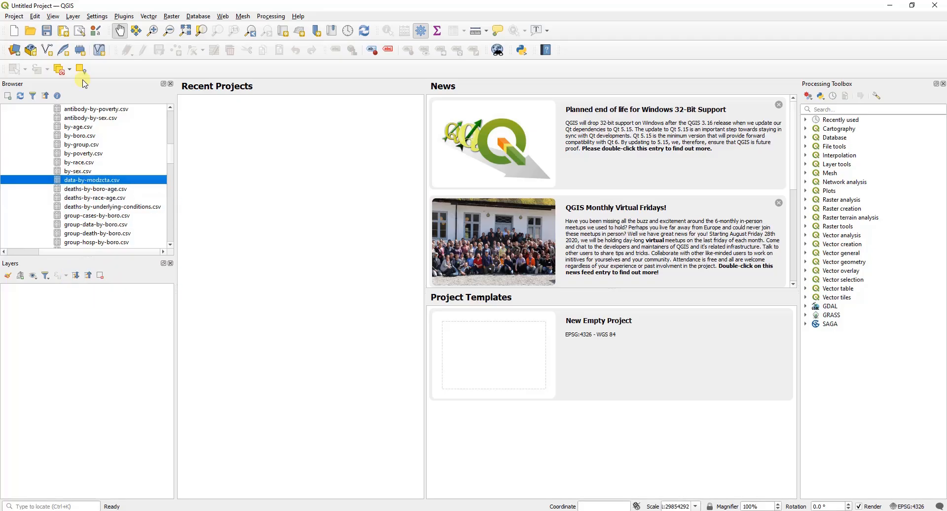
Start adding a delimited text layer and browse for its source file.
left_click(72, 16)
mouse_move(54, 18)
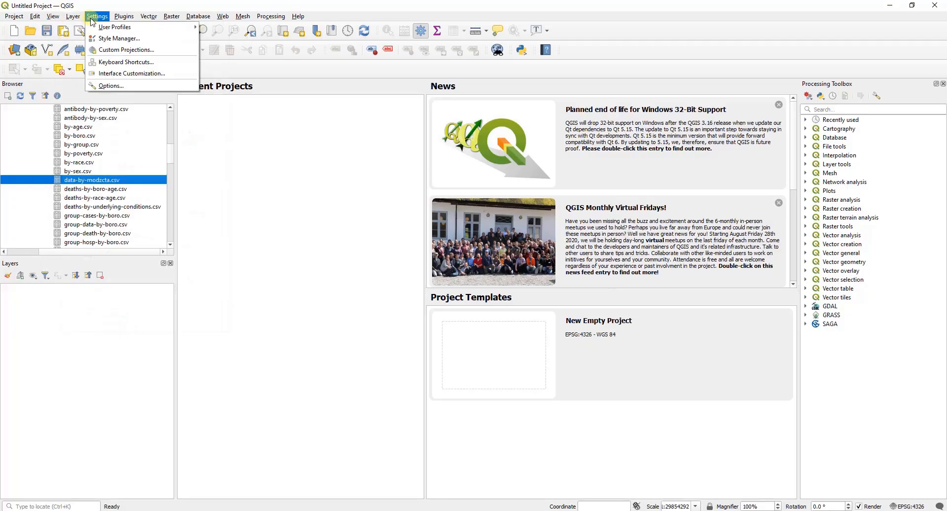
mouse_move(74, 44)
mouse_move(123, 50)
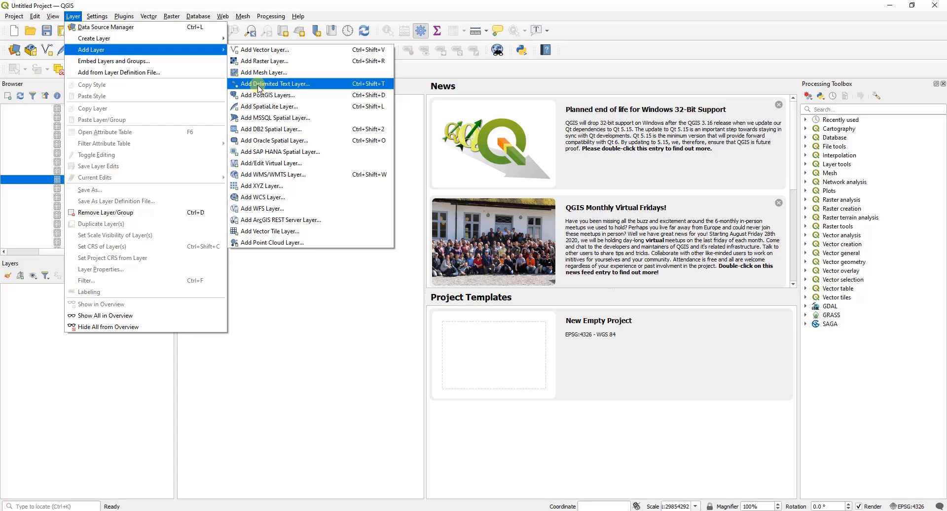
left_click(282, 84)
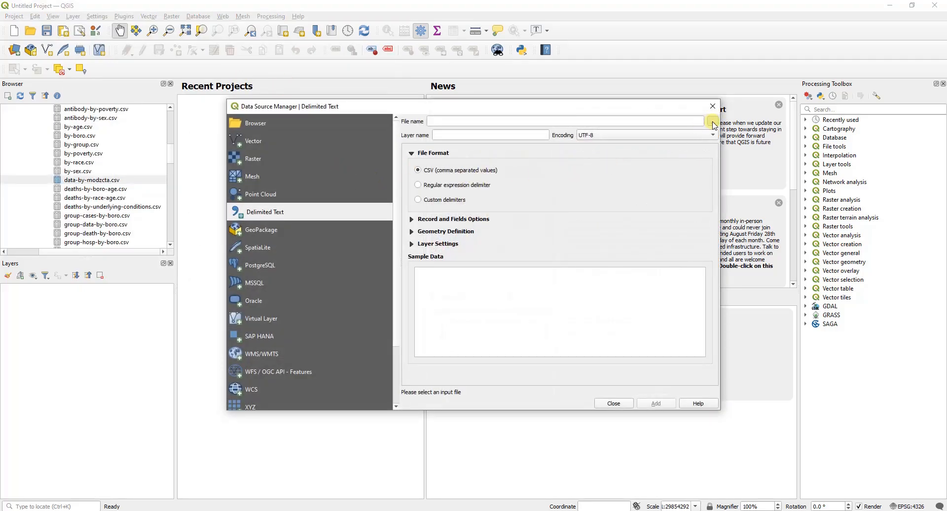
left_click(713, 121)
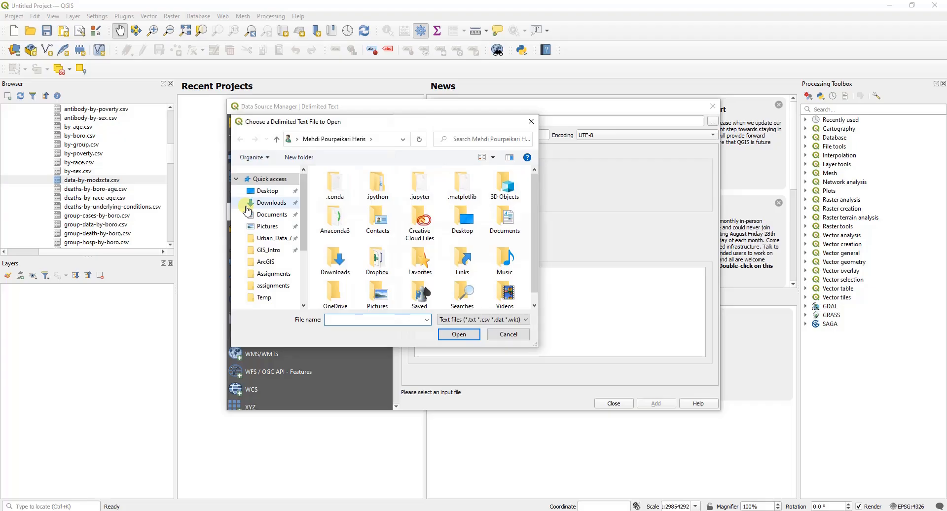
Load data-by-modzcta from GIS_Intro, Fall2021, Layers, NYC, COVID, through both coronavirus-data-master folders to totals, as the source file.
scroll(269, 247, "down", 1)
left_click(269, 230)
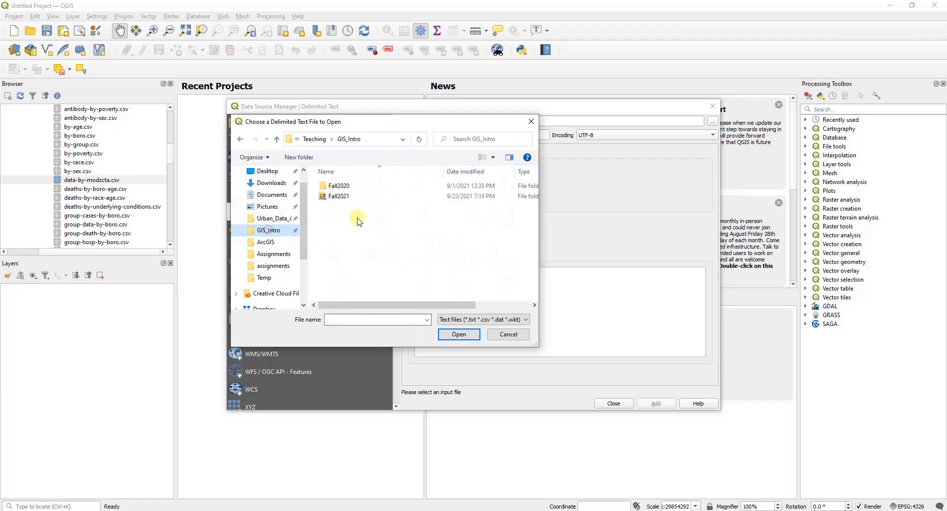
double_click(338, 196)
double_click(339, 207)
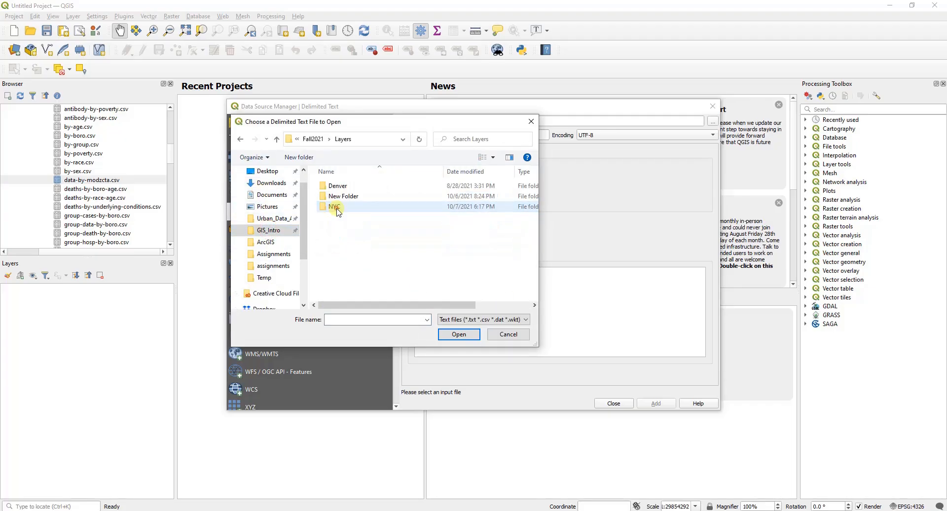
double_click(335, 207)
double_click(340, 217)
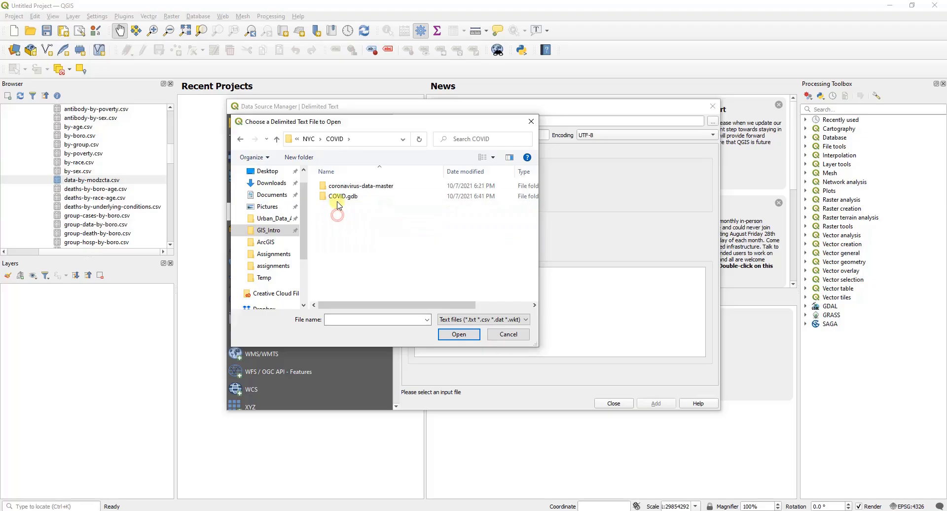
double_click(338, 186)
double_click(337, 188)
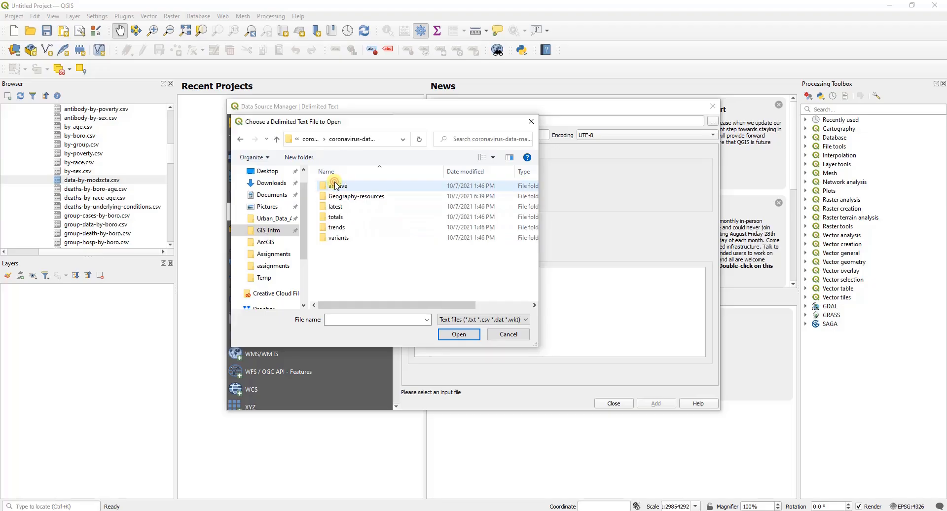
double_click(332, 217)
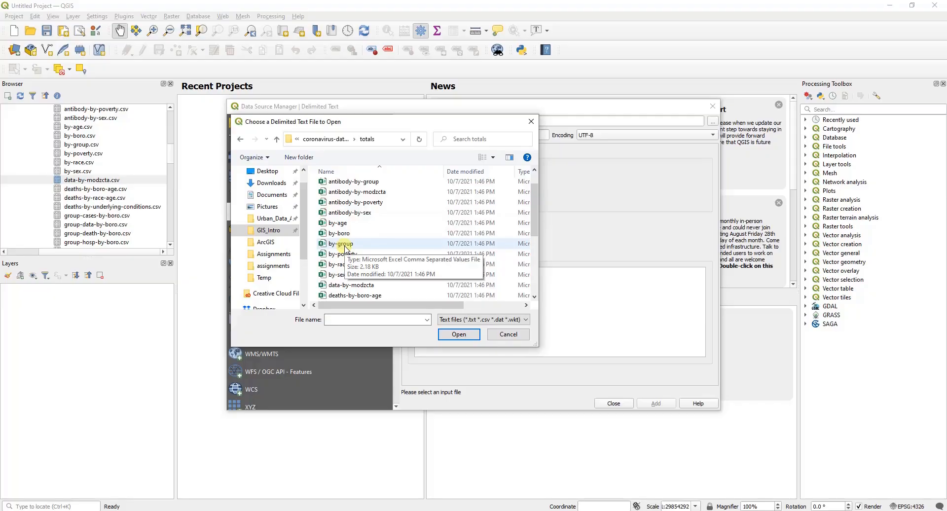
scroll(343, 264, "down", 1)
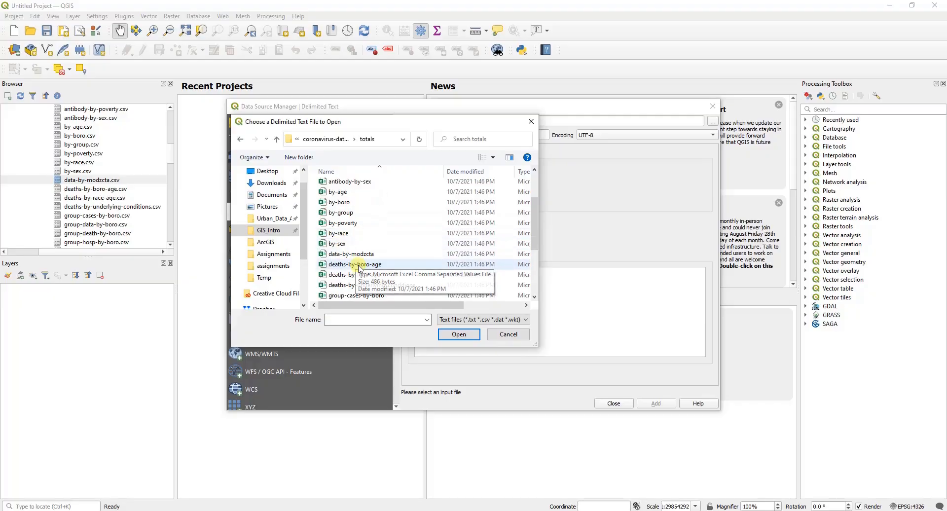
left_click(335, 255)
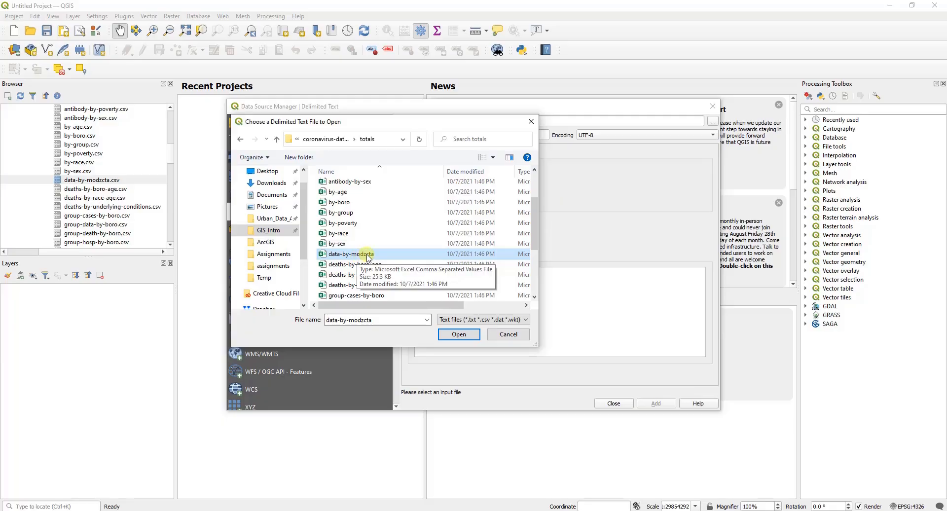
left_click(458, 334)
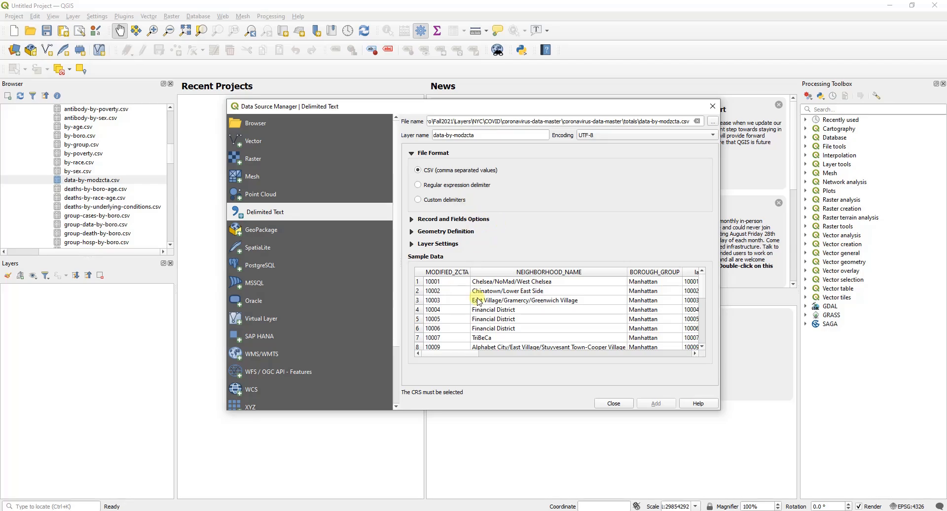
Review all columns of the sample data and show the record and fields options.
left_click_drag(455, 353, 664, 364)
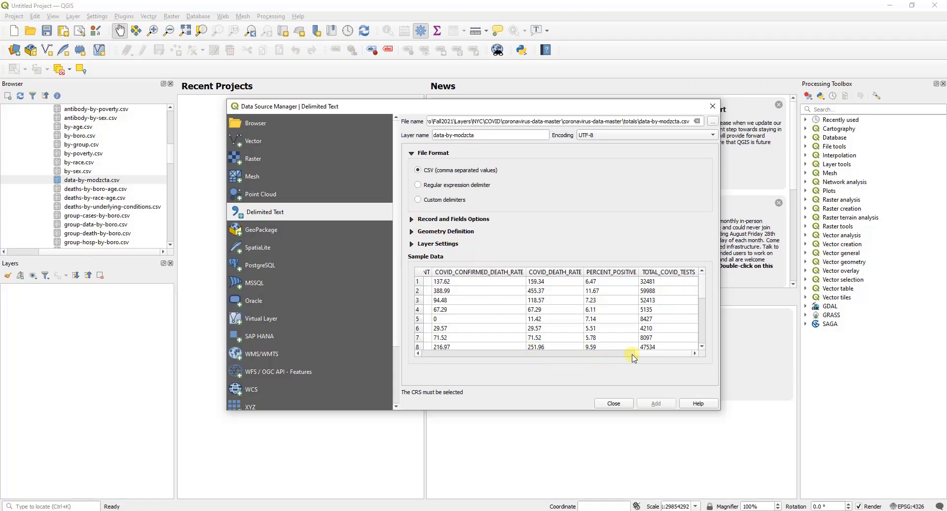
left_click_drag(650, 353, 455, 349)
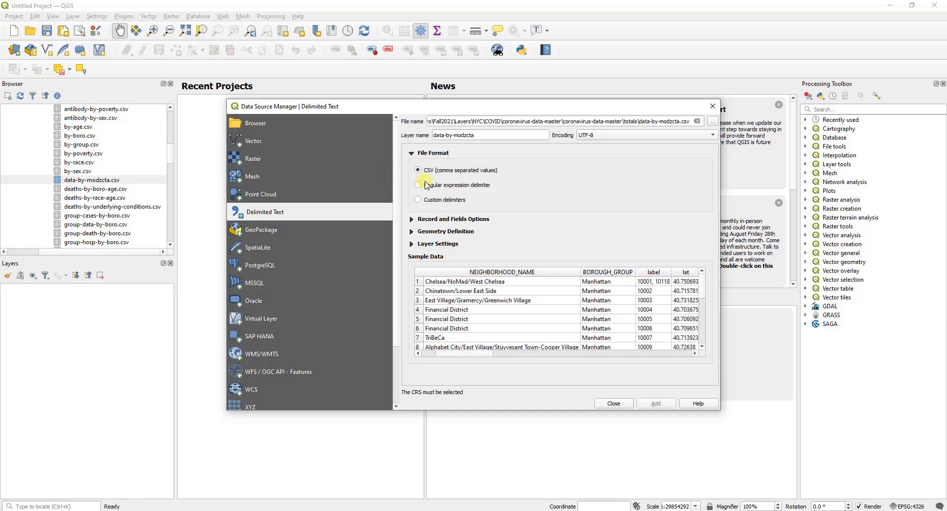
left_click(411, 219)
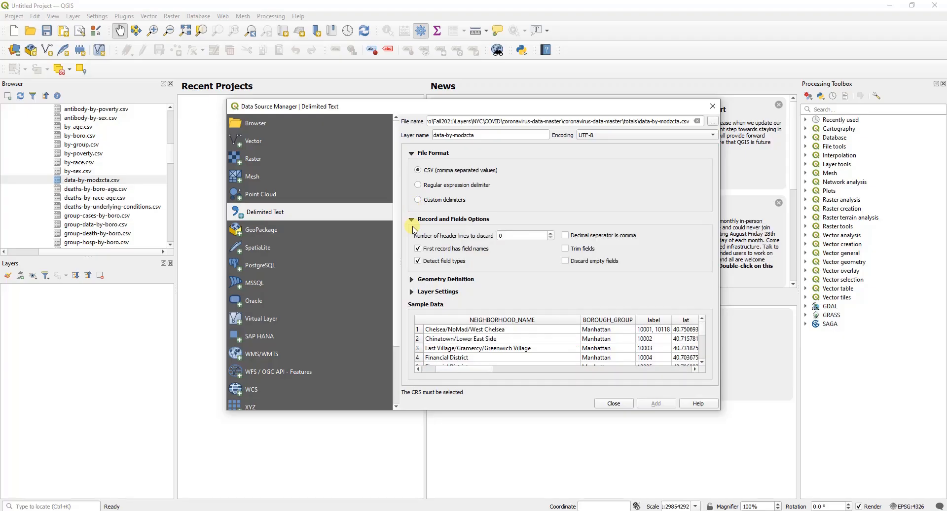
Check the lat and lon columns, set the geometry definition to No geometry (attribute only table) and show the layer settings.
left_click(411, 279)
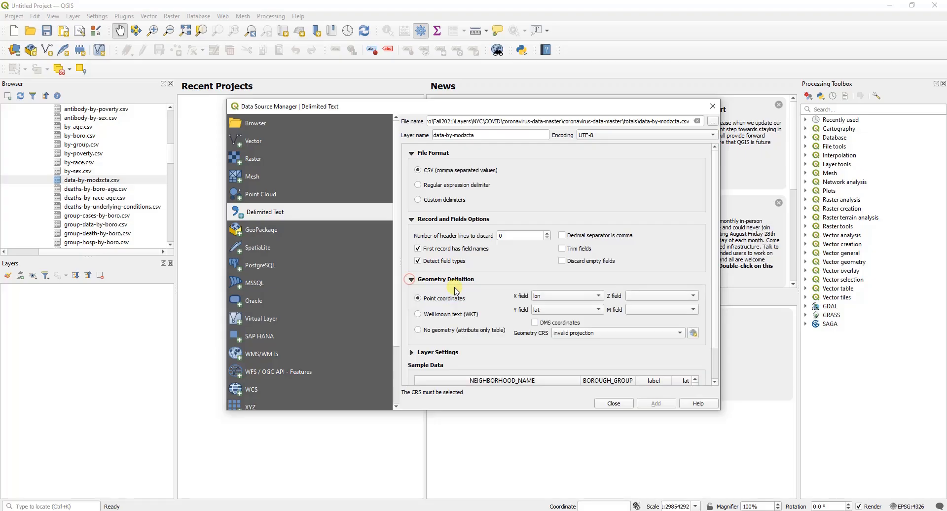
scroll(462, 268, "down", 2)
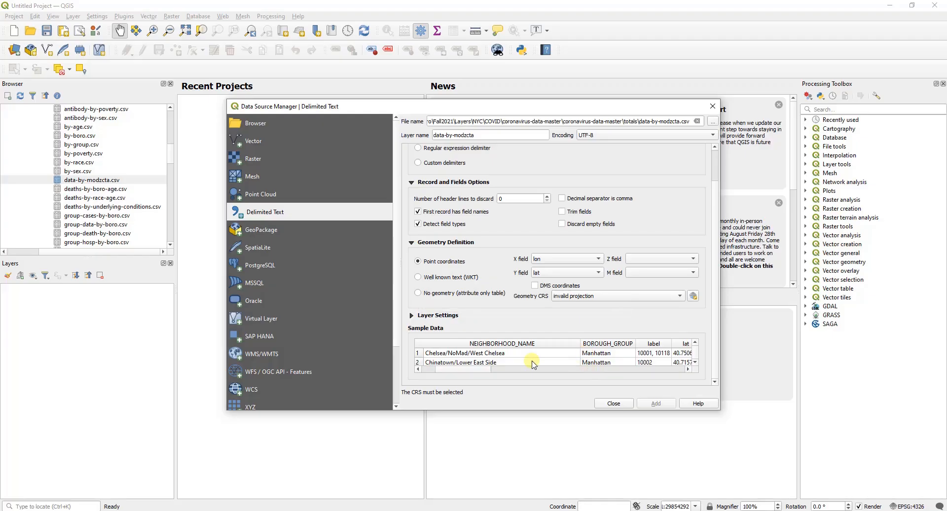
left_click(483, 370)
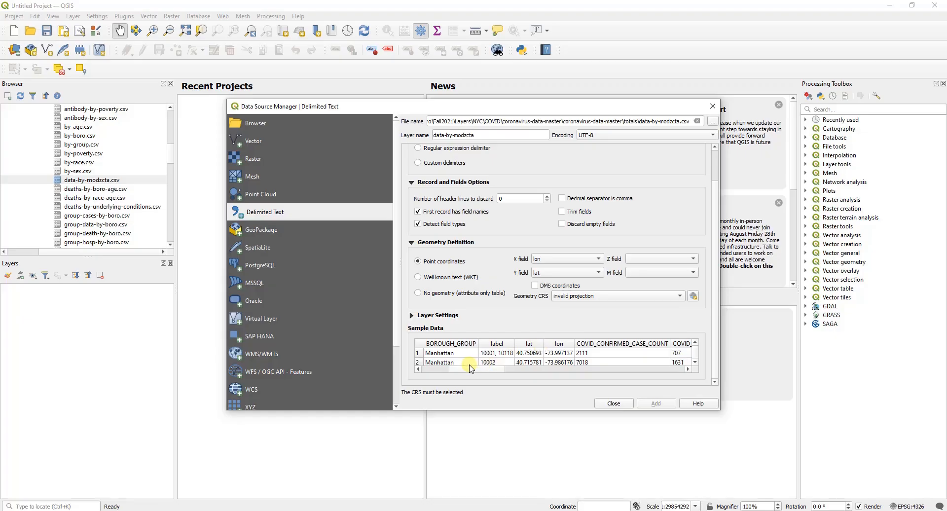
left_click(486, 369)
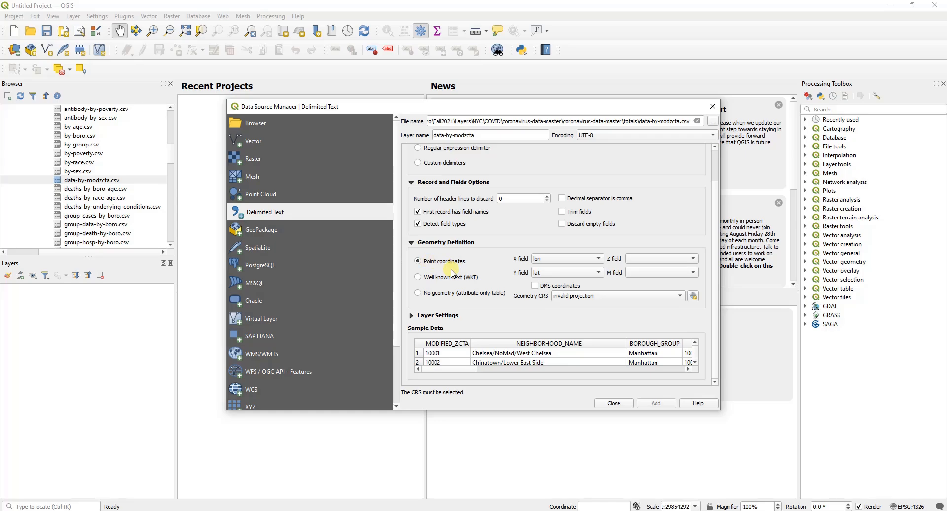
left_click(427, 296)
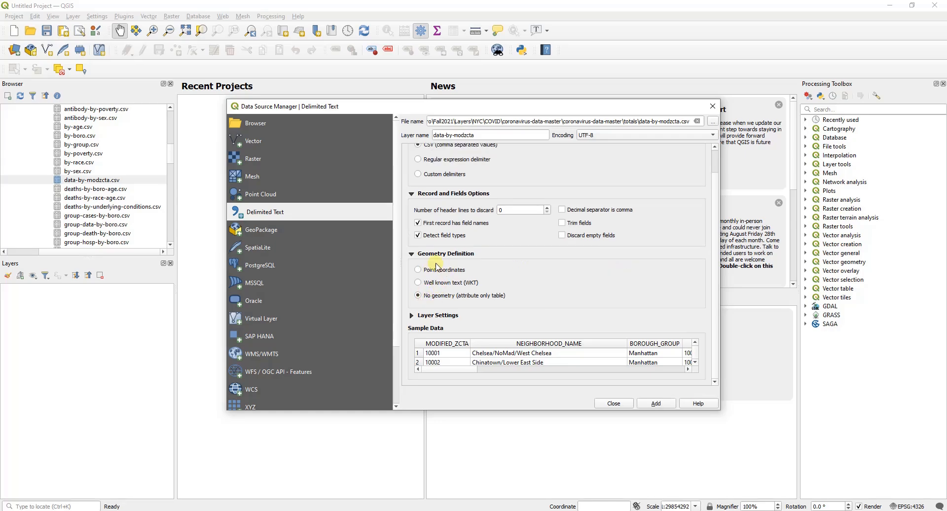
left_click(432, 315)
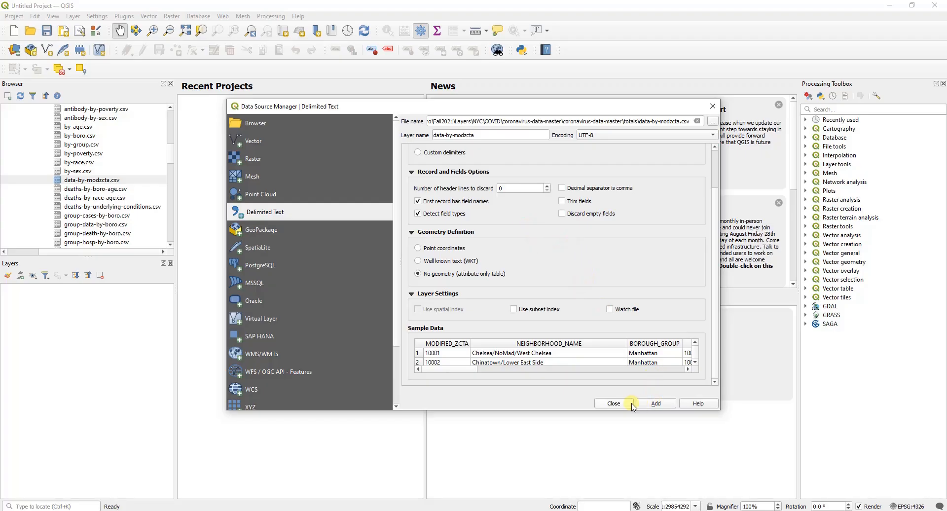
Add the data-by-modzcta table to the project, close the data source manager and open the layer's attribute table.
left_click(649, 404)
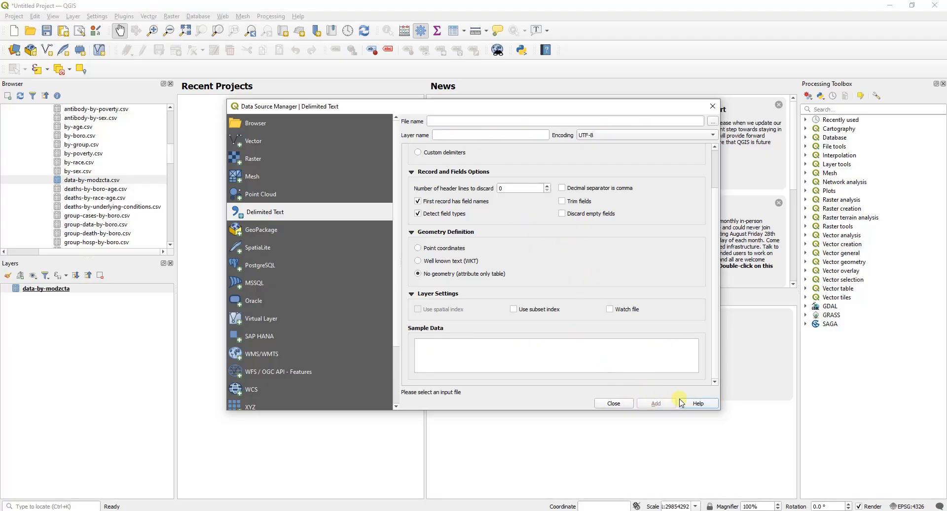
left_click(615, 403)
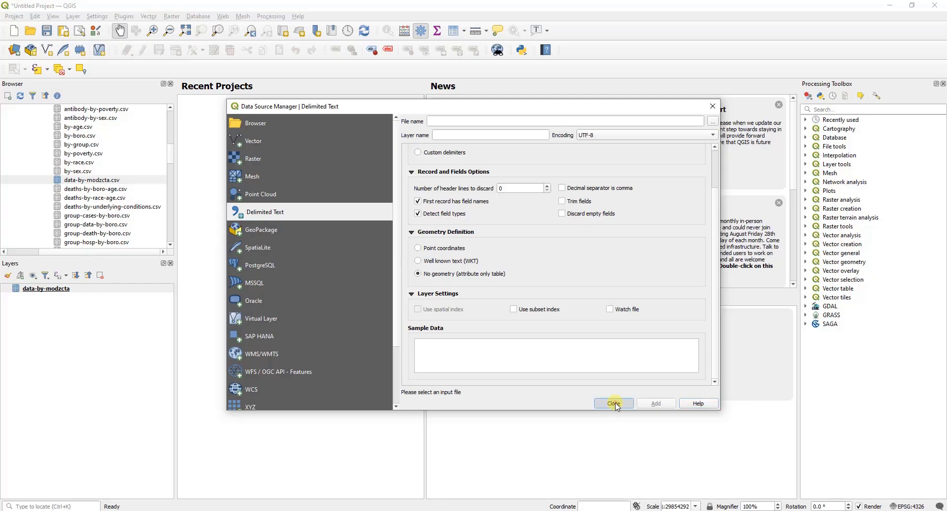
right_click(48, 289)
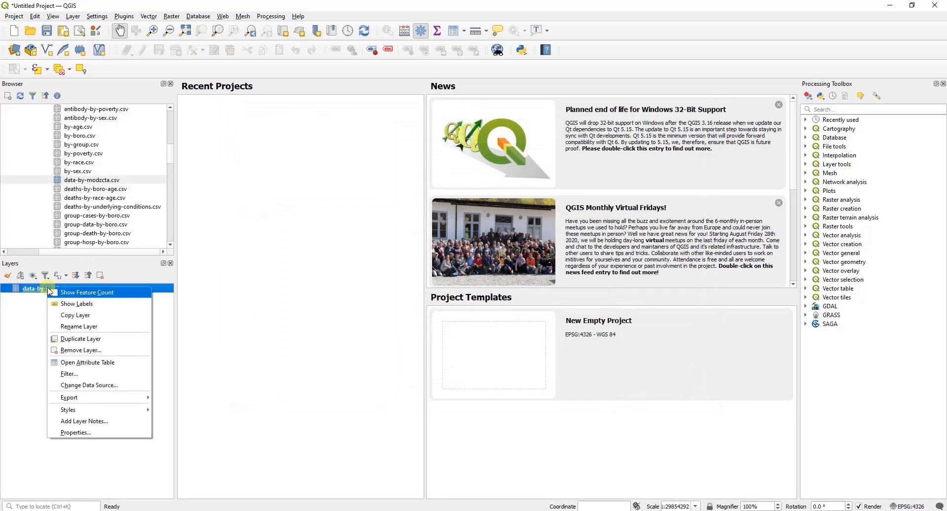
left_click(83, 364)
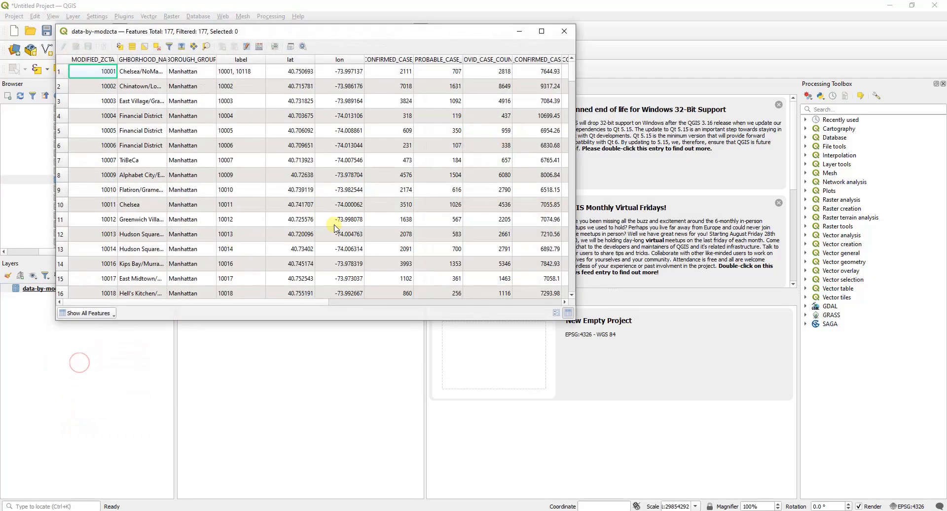
Examine the COVID columns of the attribute table, sort the records by COVID_DEATH_RATE in descending order and close the table.
left_click_drag(391, 38, 473, 179)
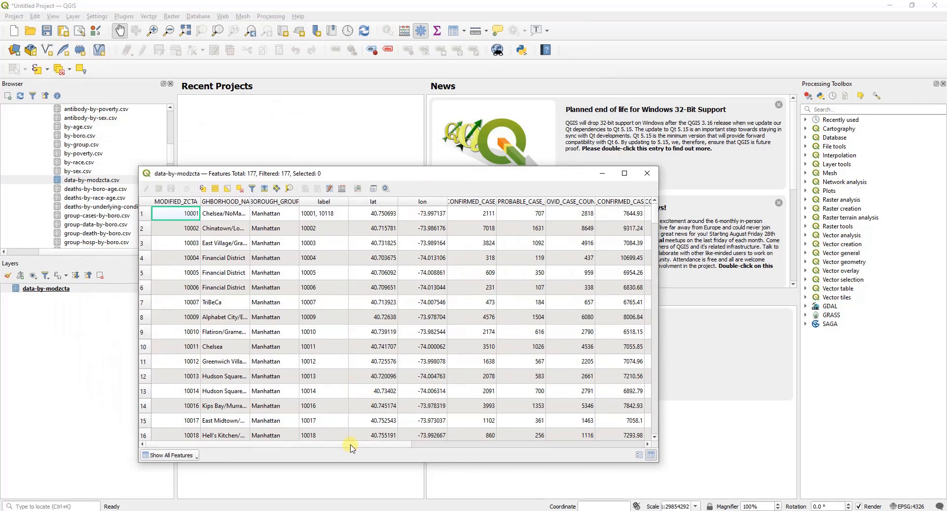
left_click_drag(343, 447, 595, 443)
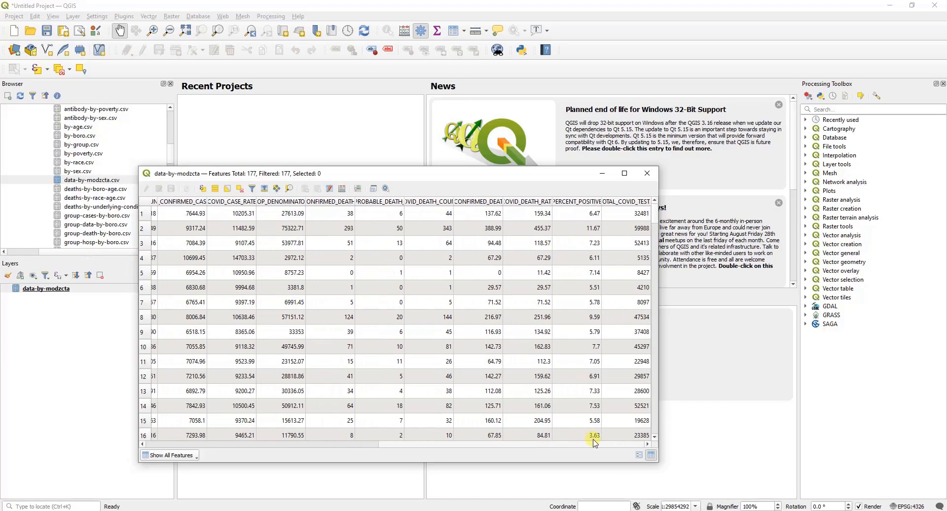
right_click(532, 206)
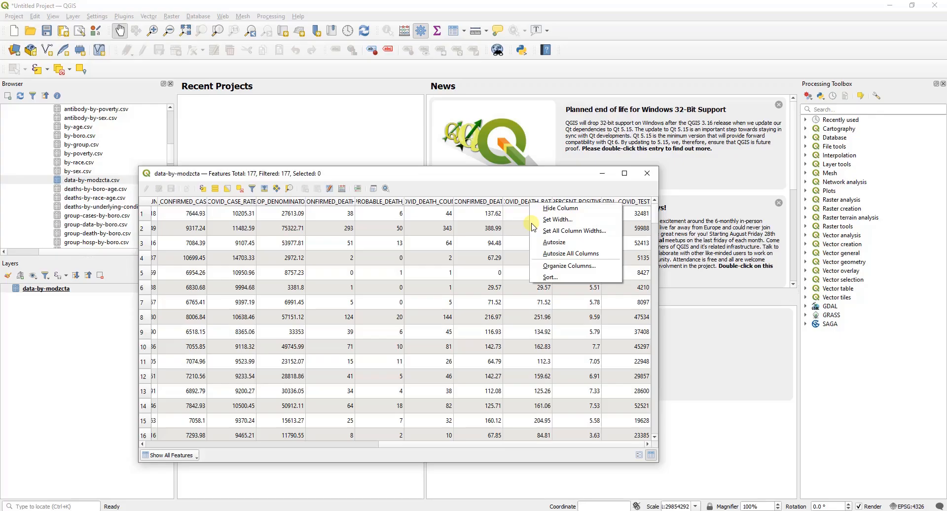
left_click(520, 200)
left_click(519, 198)
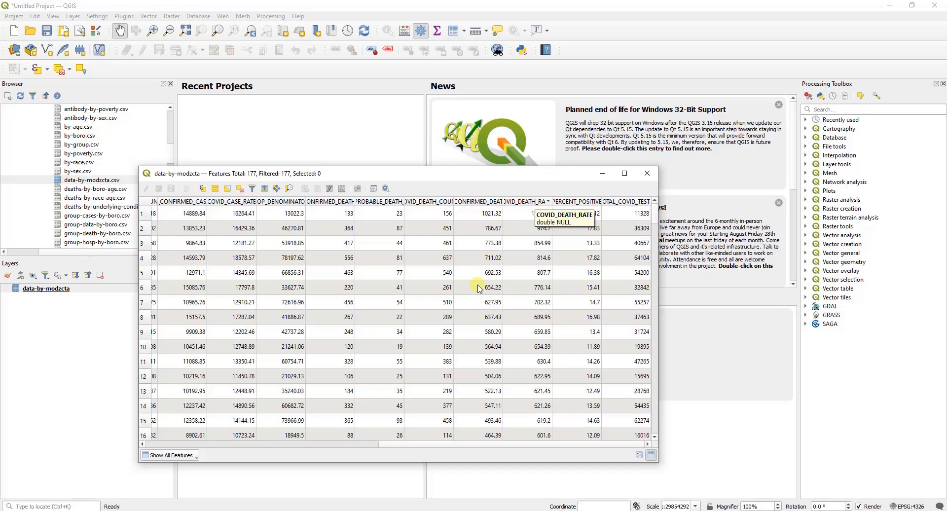
left_click(647, 173)
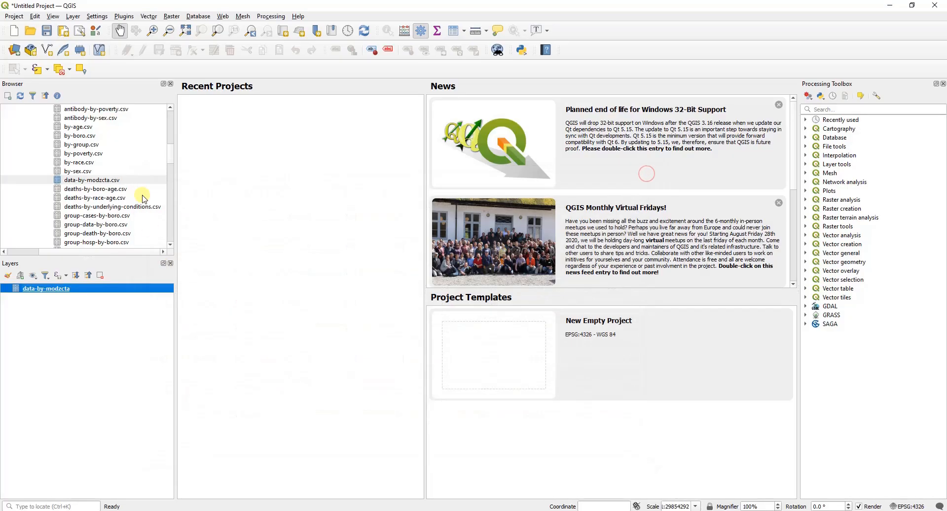